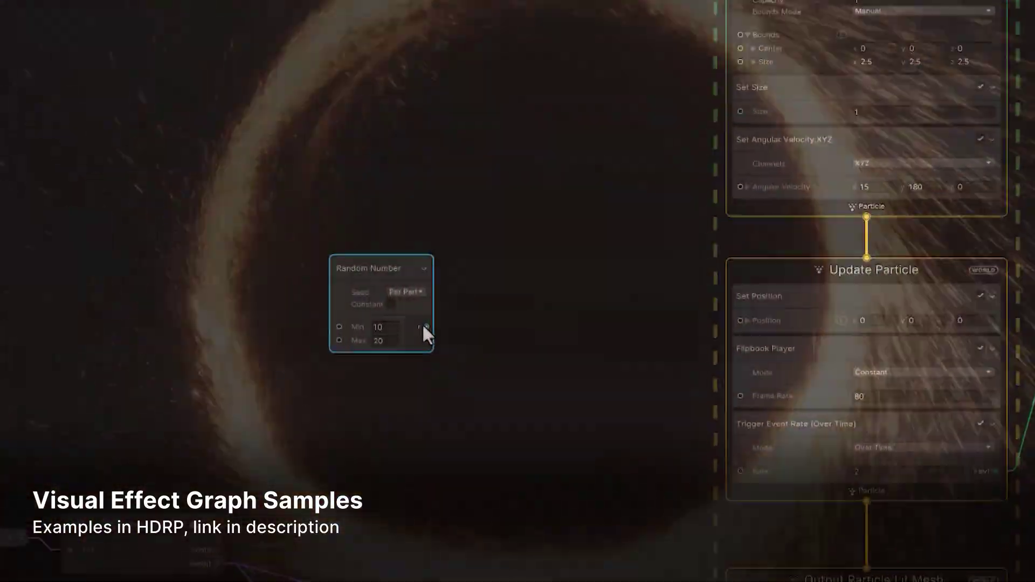
Wire Random Number (10–20) into the trigger rate and feed Set Position from Get Attribute targetPosition.
{"action": "left_click_drag", "start_coordinate": [426, 327], "coordinate": [781, 504]}
{"action": "left_click_drag", "start_coordinate": [780, 326], "coordinate": [490, 135]}
{"action": "left_click", "coordinate": [459, 273]}
{"action": "left_click_drag", "start_coordinate": [558, 186], "coordinate": [368, 81]}
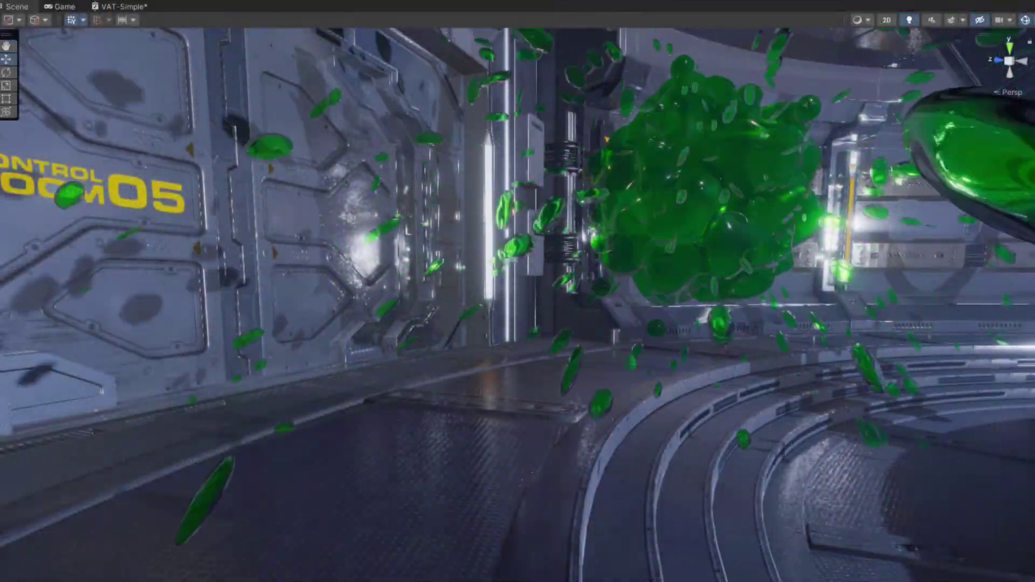
Orbit the Scene view down to look over the goo on the circular platform.
{"action": "mouse_move", "coordinate": [319, 284]}
{"action": "left_mouse_down", "text": "alt"}
{"action": "mouse_move", "coordinate": [312, 203]}
{"action": "mouse_move", "coordinate": [308, 268]}
{"action": "left_mouse_up", "text": "alt"}
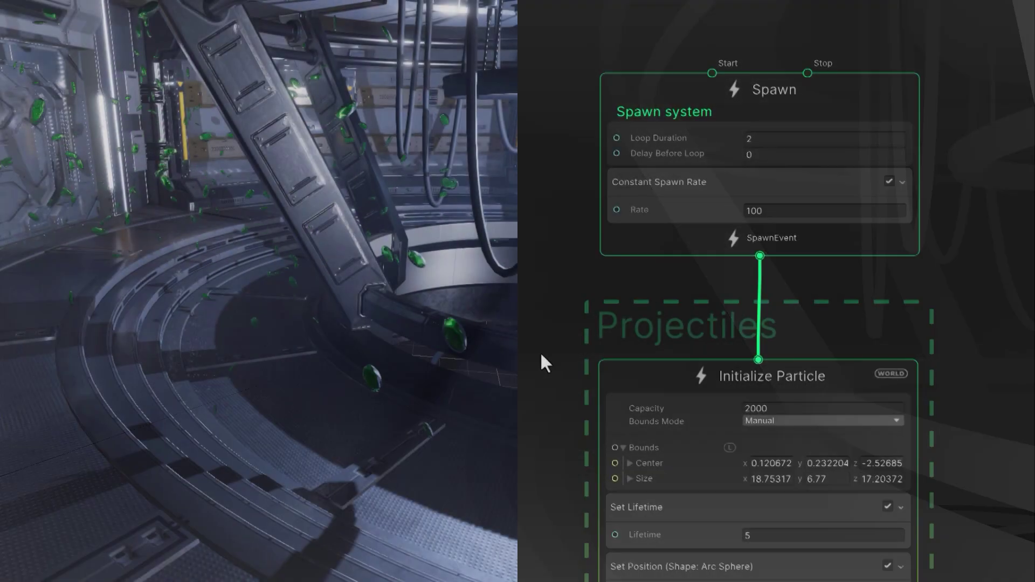
In Update Particle, toggle depth-buffer collision off and on, then set Bounce 0 and Lifetime Loss 1.
{"action": "middle_click_drag", "start_coordinate": [540, 352], "coordinate": [543, 86]}
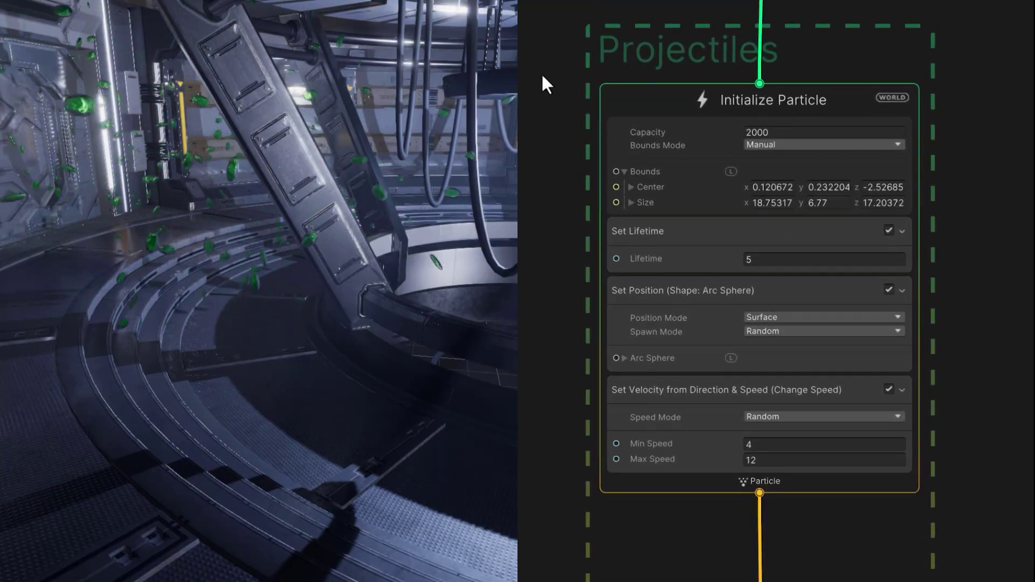
{"action": "middle_click_drag", "start_coordinate": [517, 420], "coordinate": [520, 54]}
{"action": "middle_click_drag", "start_coordinate": [532, 464], "coordinate": [535, 253]}
{"action": "left_click", "coordinate": [794, 166]}
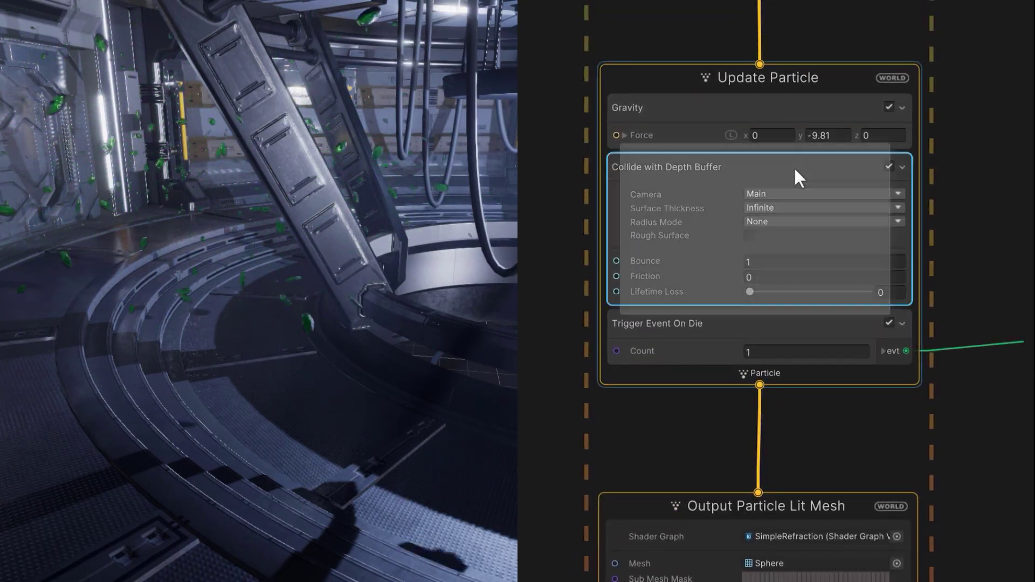
{"action": "left_click", "coordinate": [889, 167]}
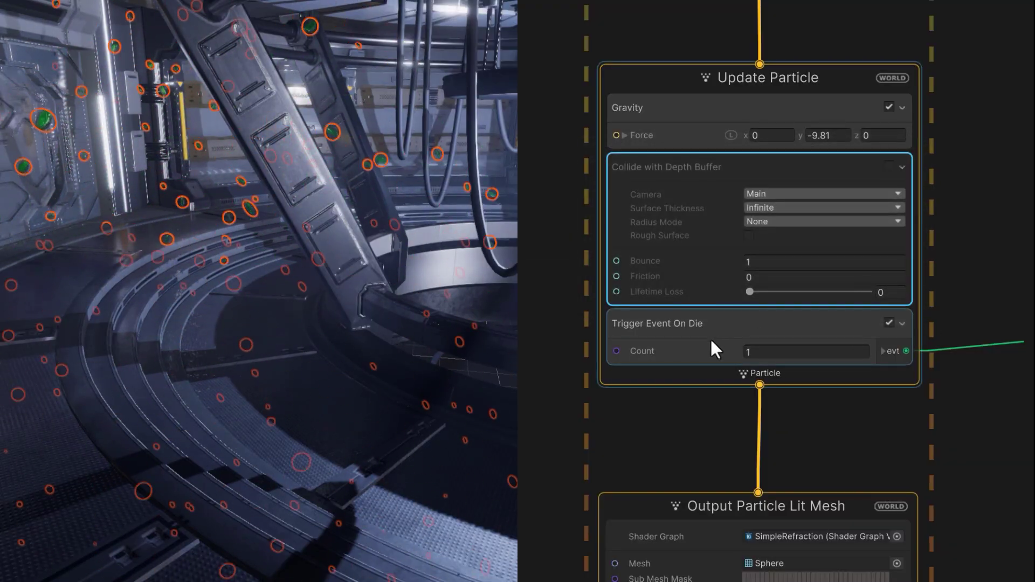
{"action": "right_click_drag", "start_coordinate": [495, 434], "coordinate": [485, 402]}
{"action": "left_click", "coordinate": [889, 168]}
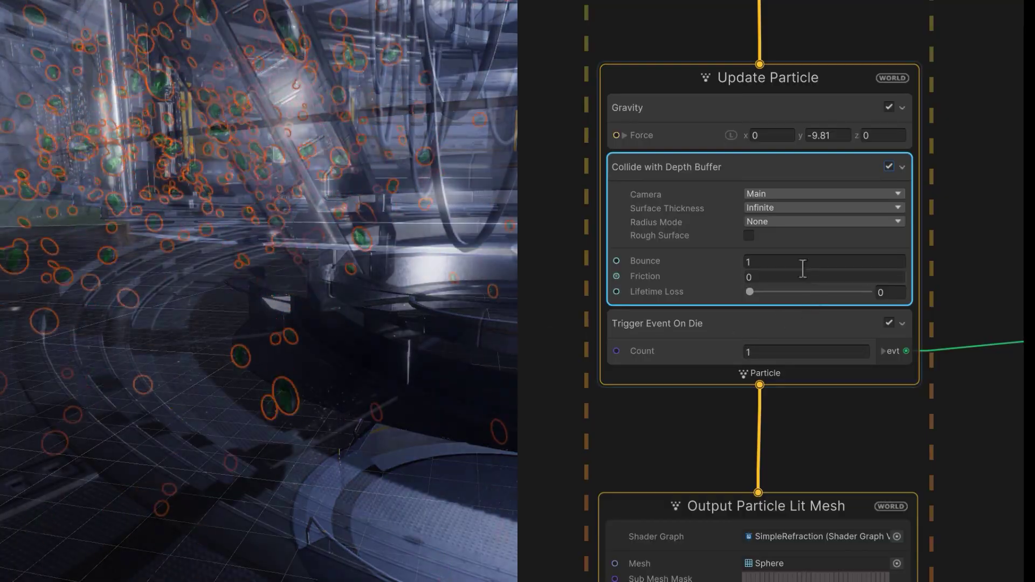
{"action": "left_click", "coordinate": [749, 263]}
{"action": "left_click_drag", "start_coordinate": [740, 261], "coordinate": [710, 263]}
{"action": "left_click_drag", "start_coordinate": [750, 292], "coordinate": [851, 292]}
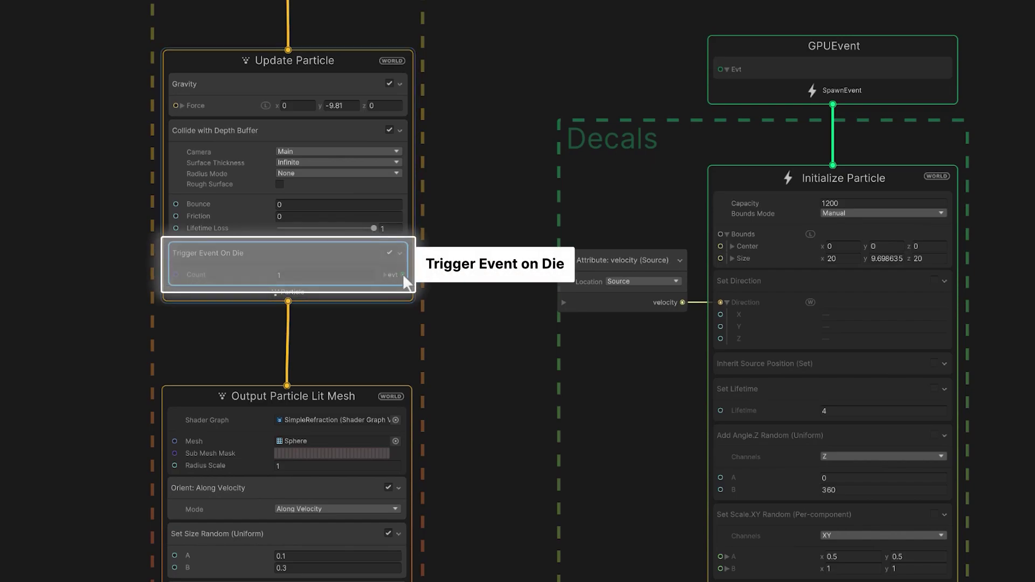
Connect Trigger Event On Die to the Decals GPUEvent; enable Inherit Source Position and Set Direction.
{"action": "left_click_drag", "start_coordinate": [402, 273], "coordinate": [528, 204]}
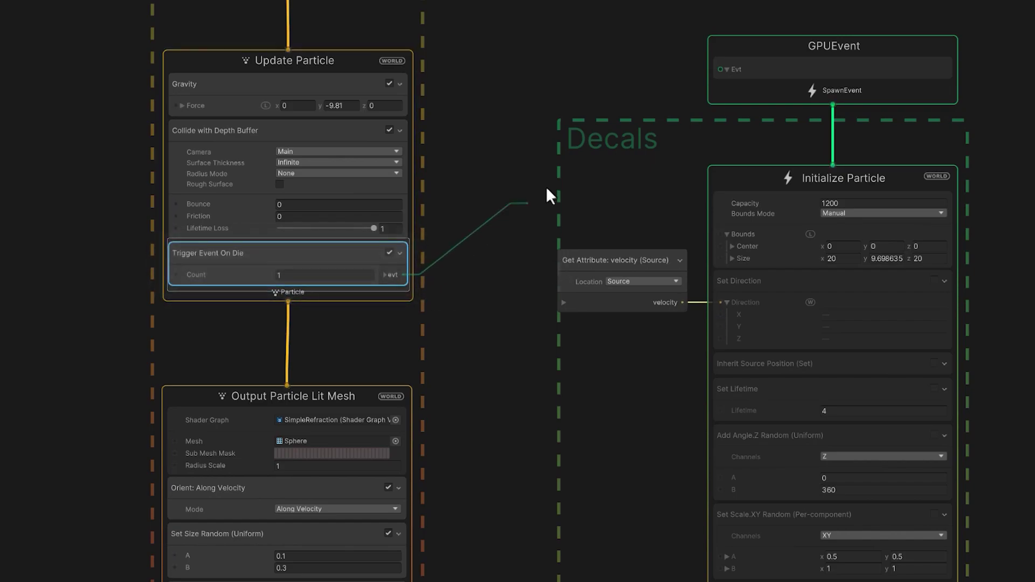
{"action": "left_click_drag", "start_coordinate": [720, 64], "coordinate": [721, 68]}
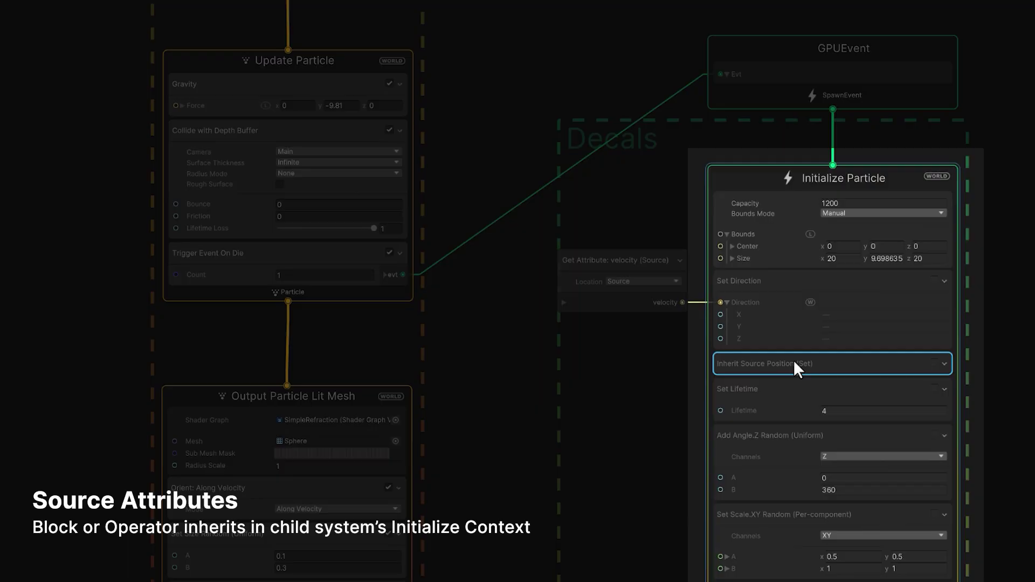
{"action": "left_click", "coordinate": [934, 363]}
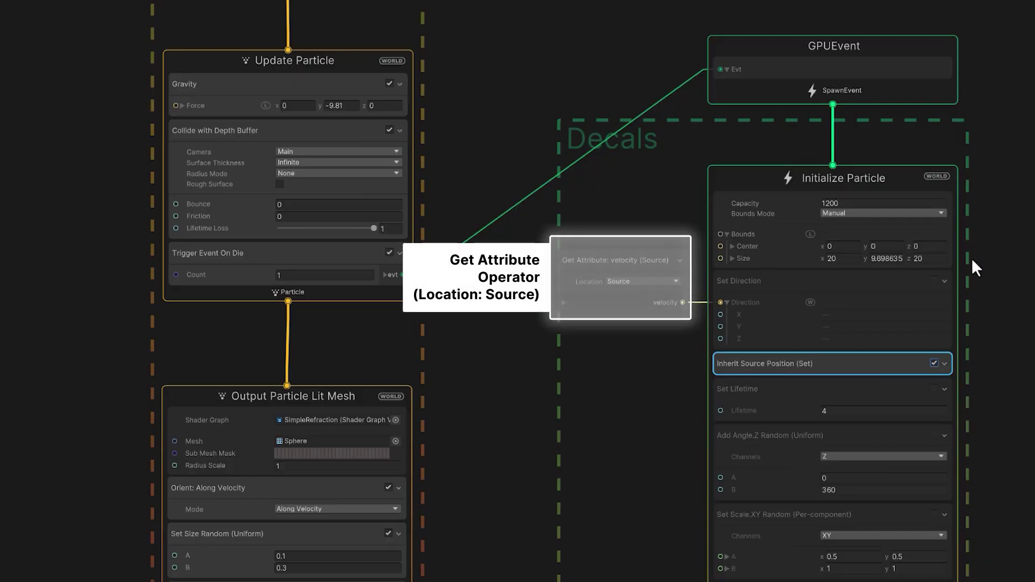
{"action": "left_click", "coordinate": [934, 280]}
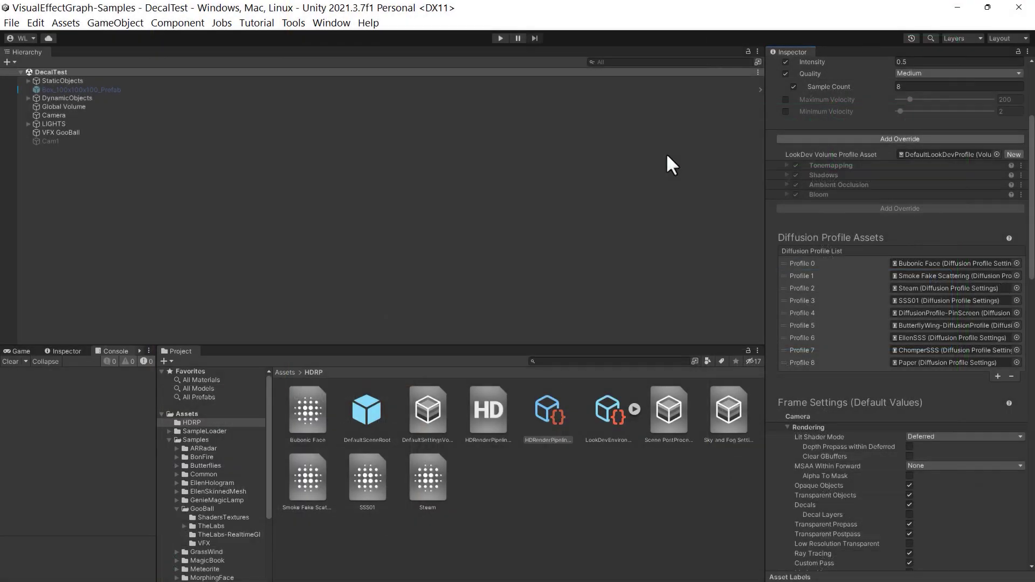
Enable Decals in the HDRP pipeline asset and check them in HDRP Global Settings Frame Settings.
{"action": "left_click", "coordinate": [37, 24]}
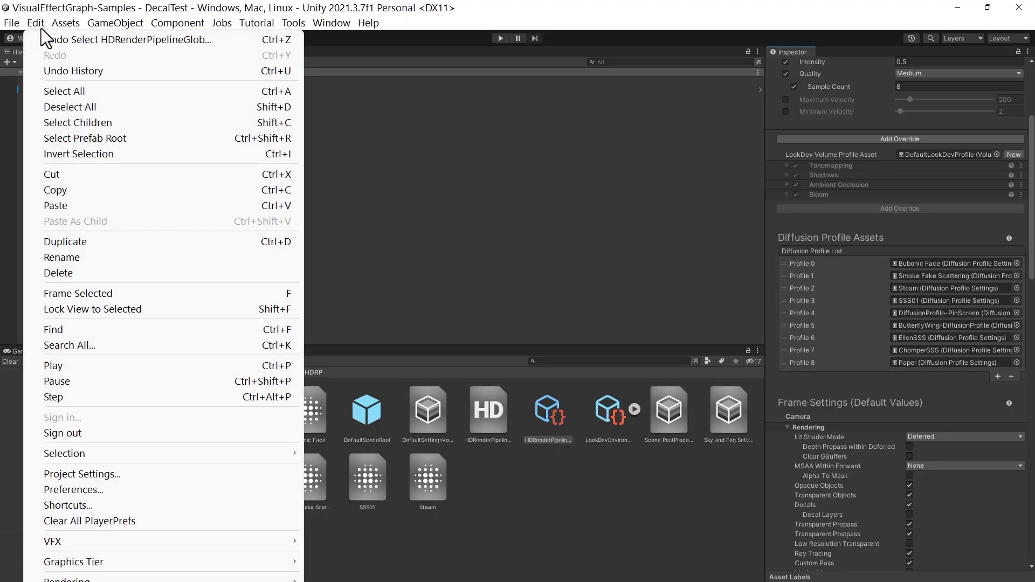
{"action": "left_click", "coordinate": [106, 473]}
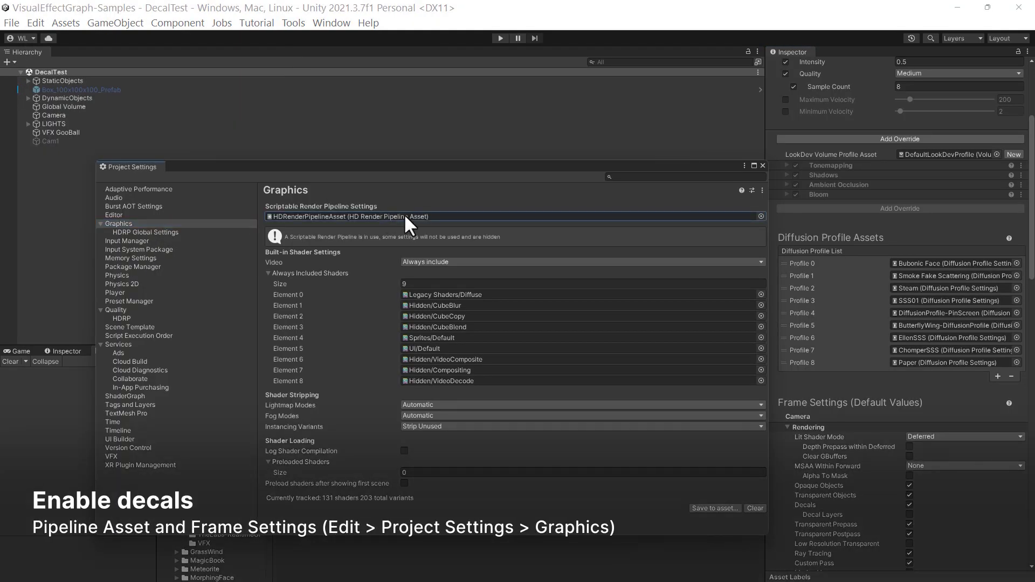
{"action": "double_click", "coordinate": [421, 216]}
{"action": "left_click", "coordinate": [811, 199]}
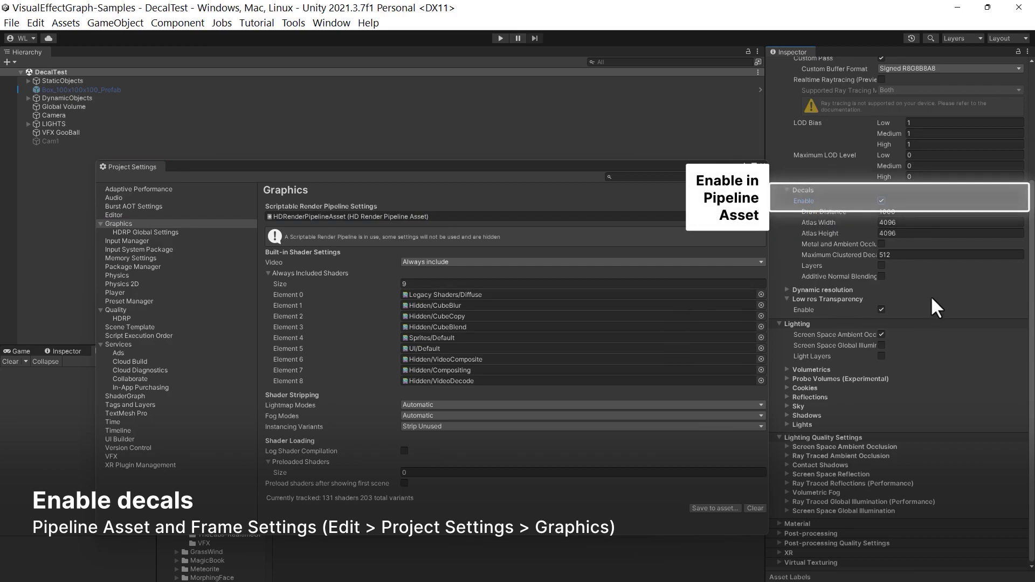
{"action": "left_click", "coordinate": [144, 233]}
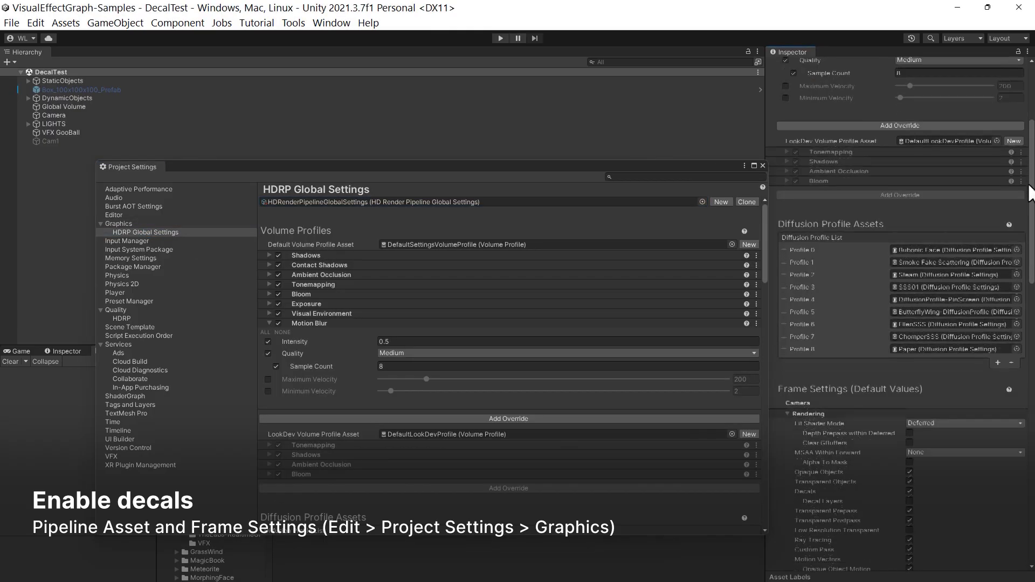
{"action": "scroll", "coordinate": [1014, 248], "scroll_direction": "down", "scroll_amount": 10}
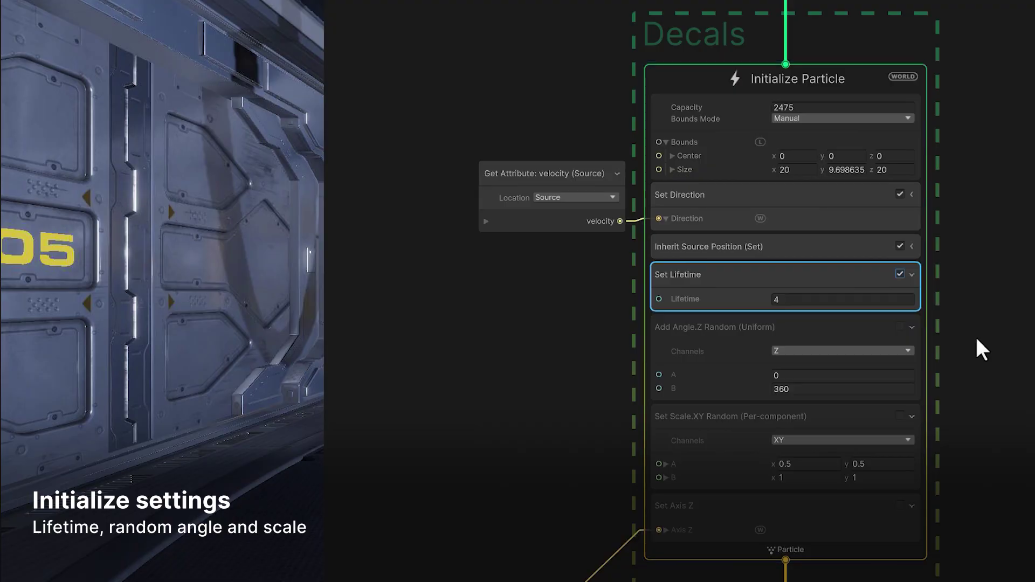
Enable random Z angle (0–360) and random XY scale (0.5–1) in the Decals Initialize Particle.
{"action": "left_click", "coordinate": [900, 328]}
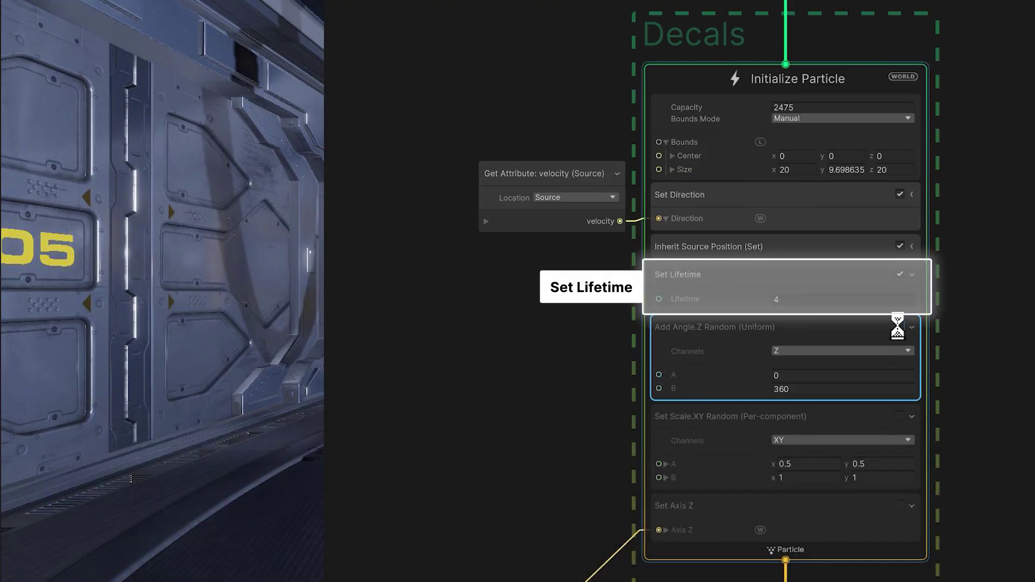
{"action": "left_click", "coordinate": [900, 416]}
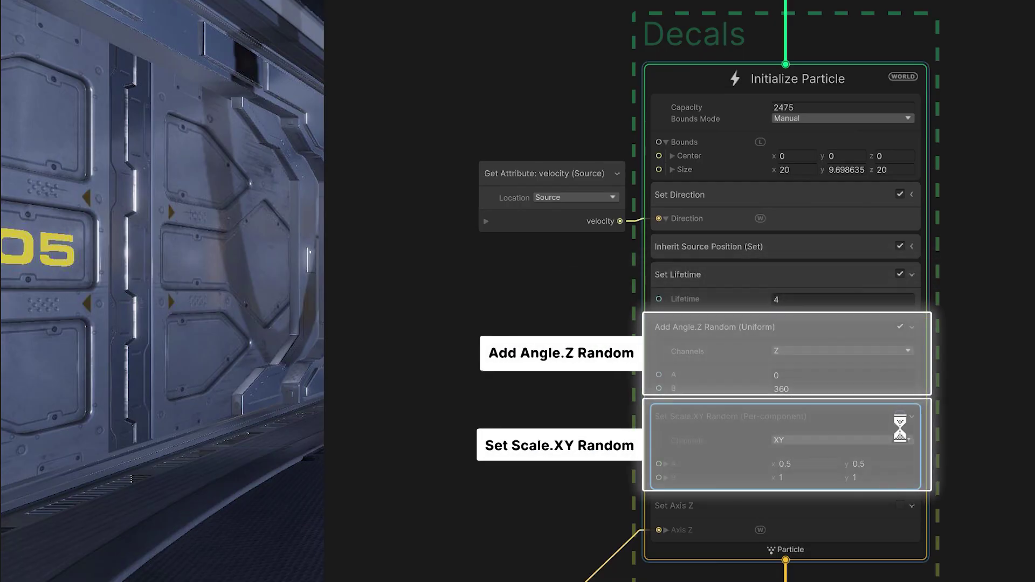
{"action": "scroll", "coordinate": [917, 478], "scroll_direction": "down", "scroll_amount": 4}
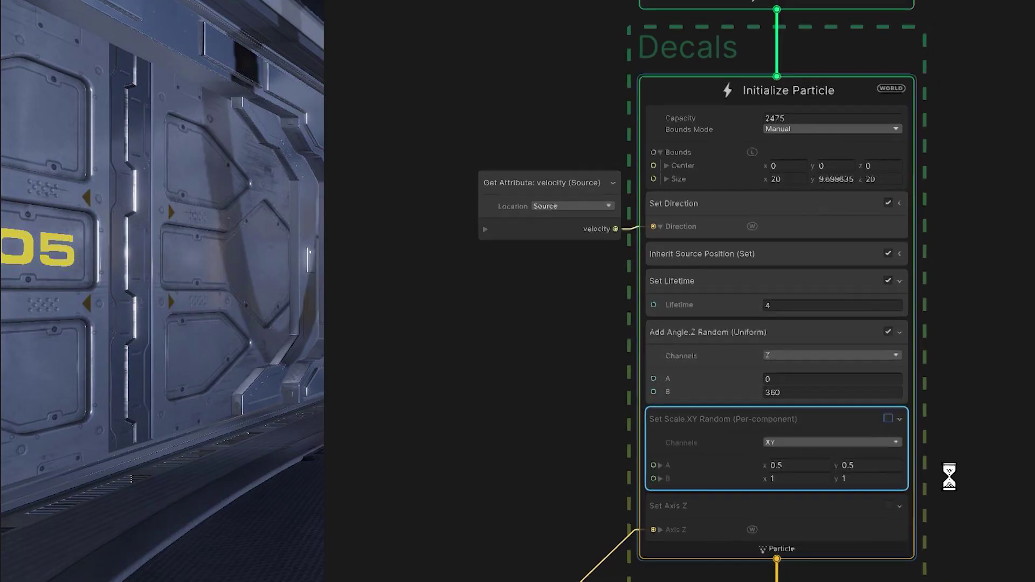
{"action": "middle_click_drag", "start_coordinate": [871, 480], "coordinate": [876, 246]}
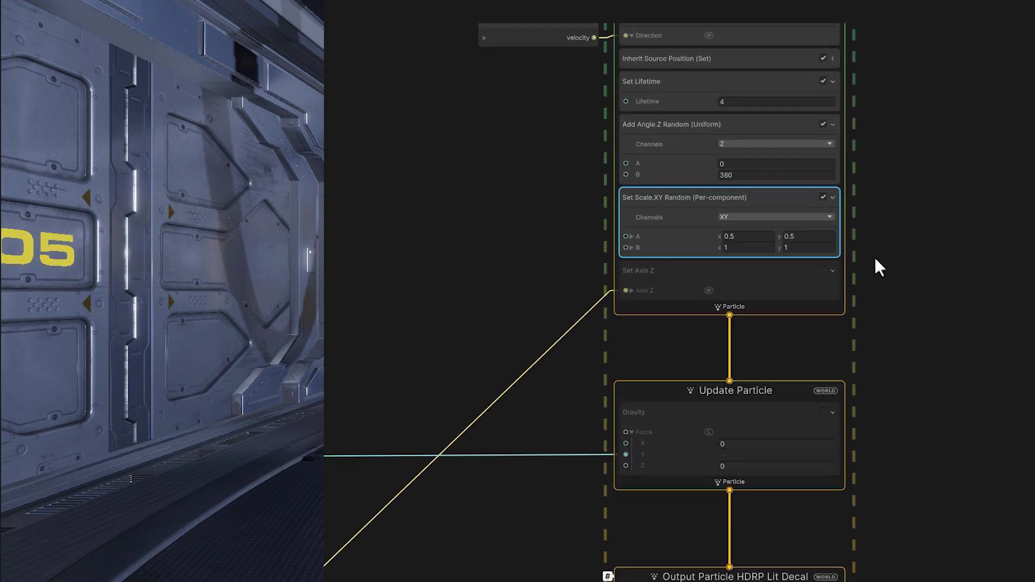
{"action": "middle_click_drag", "start_coordinate": [901, 541], "coordinate": [912, 259]}
{"action": "middle_click_drag", "start_coordinate": [915, 533], "coordinate": [904, 339]}
{"action": "middle_click_drag", "start_coordinate": [888, 529], "coordinate": [890, 460]}
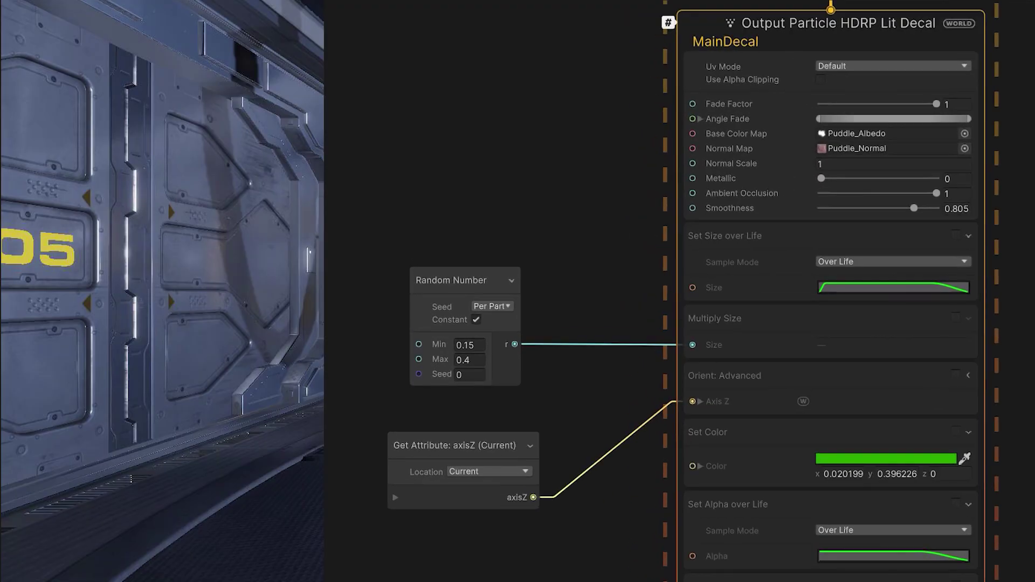
Select the Lit Decal output and enable its green Set Color block.
{"action": "left_click", "coordinate": [885, 130]}
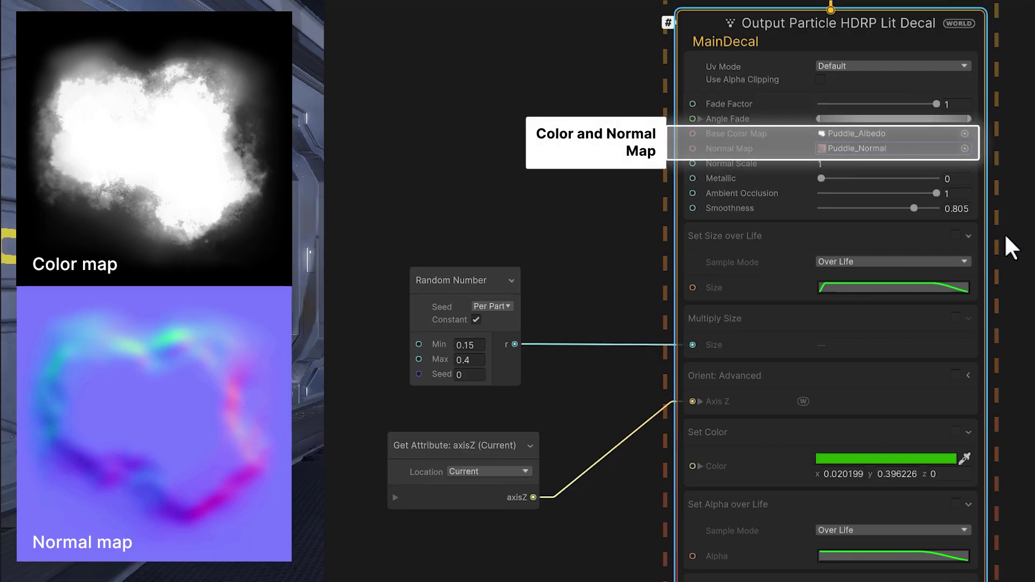
{"action": "left_click", "coordinate": [841, 435]}
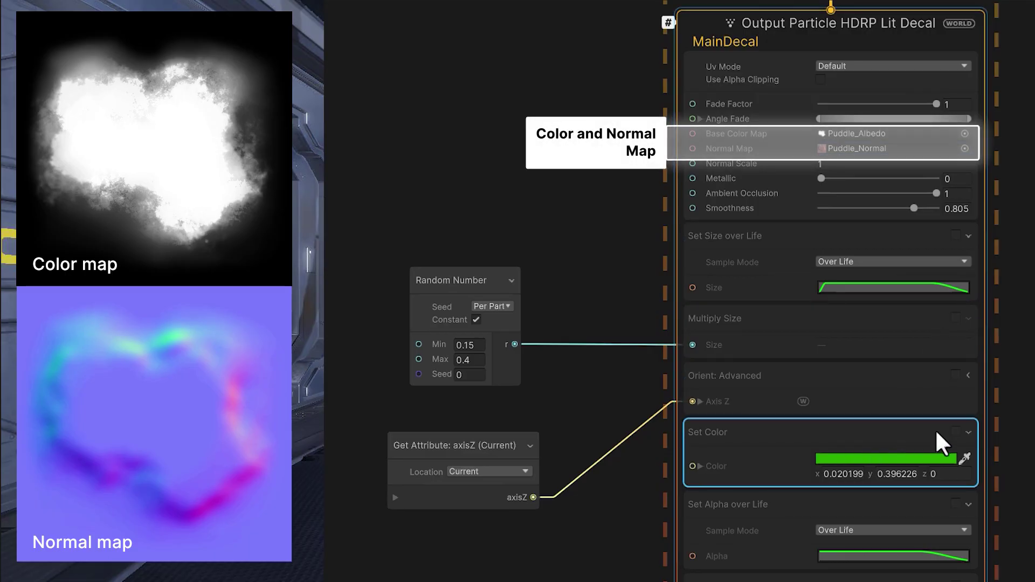
{"action": "middle_click_drag", "start_coordinate": [969, 435], "coordinate": [972, 262]}
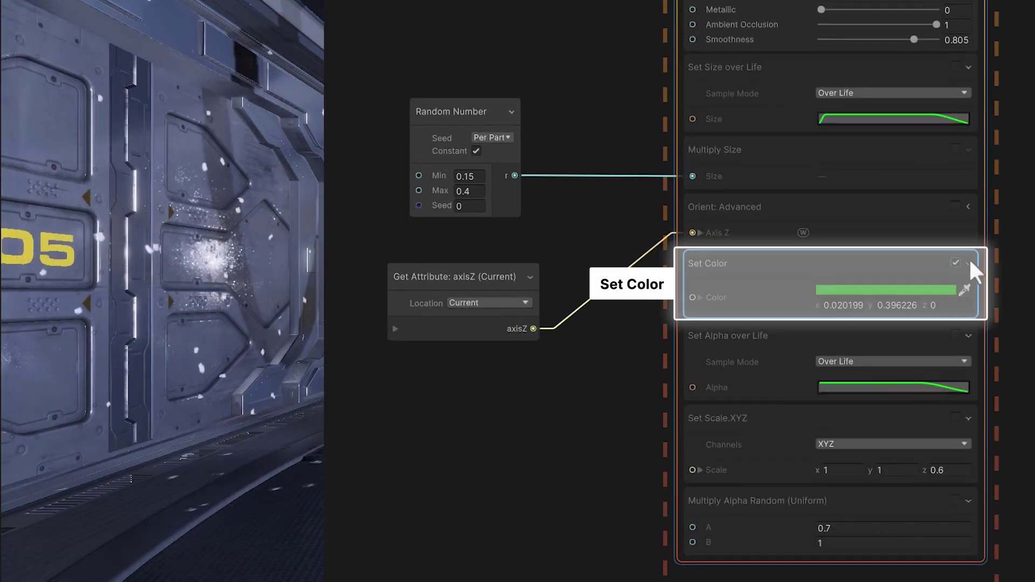
Enable Set Alpha over Life, Multiply Alpha Random (0.7–1) and Set Size over Life on the decal output.
{"action": "left_click", "coordinate": [956, 329]}
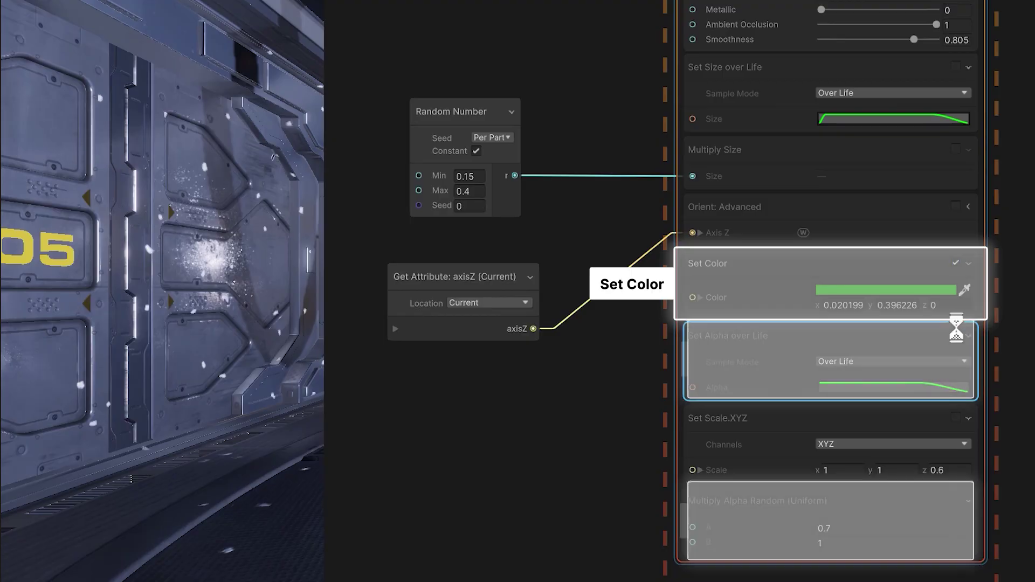
{"action": "left_click", "coordinate": [959, 503]}
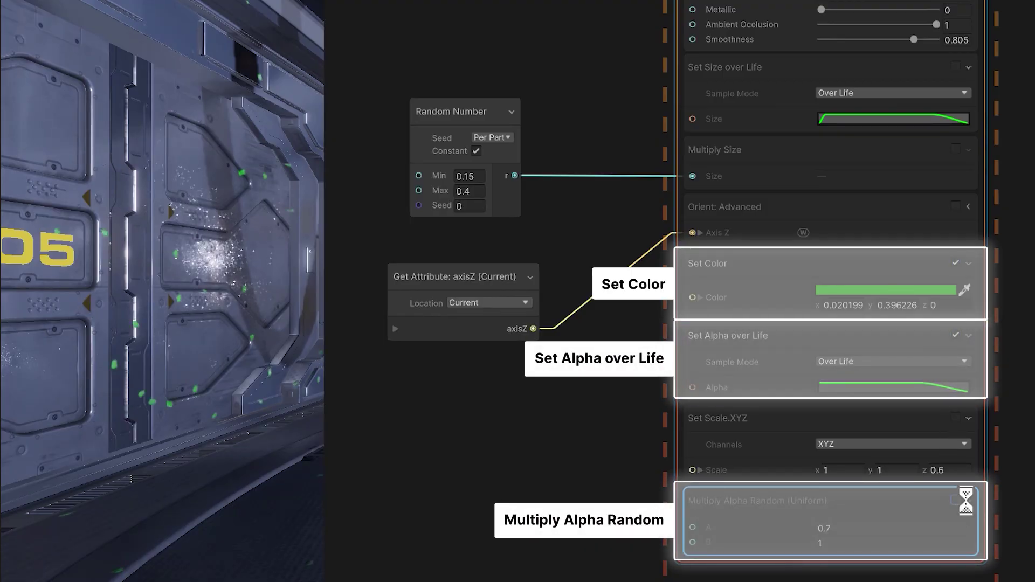
{"action": "left_click", "coordinate": [960, 501]}
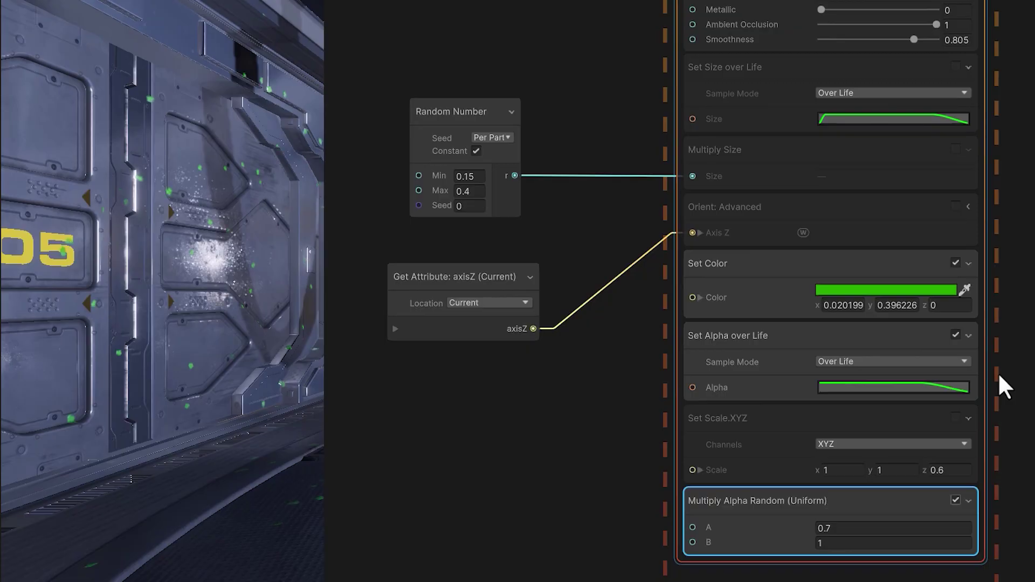
{"action": "left_click", "coordinate": [954, 61]}
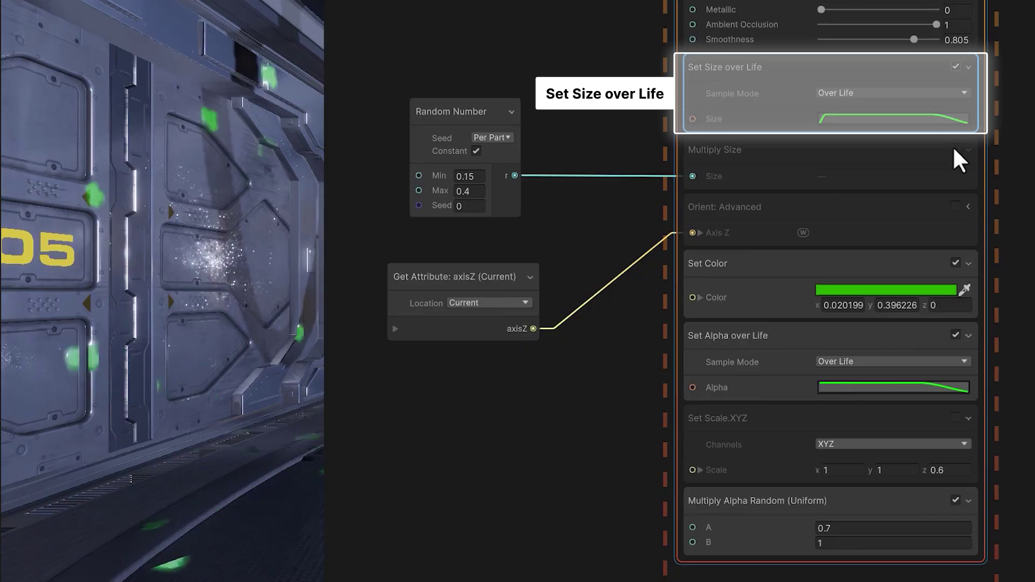
Enable the decal output's random size multiplier (0.15–0.4) and Set Scale.XYZ.
{"action": "left_click", "coordinate": [955, 150]}
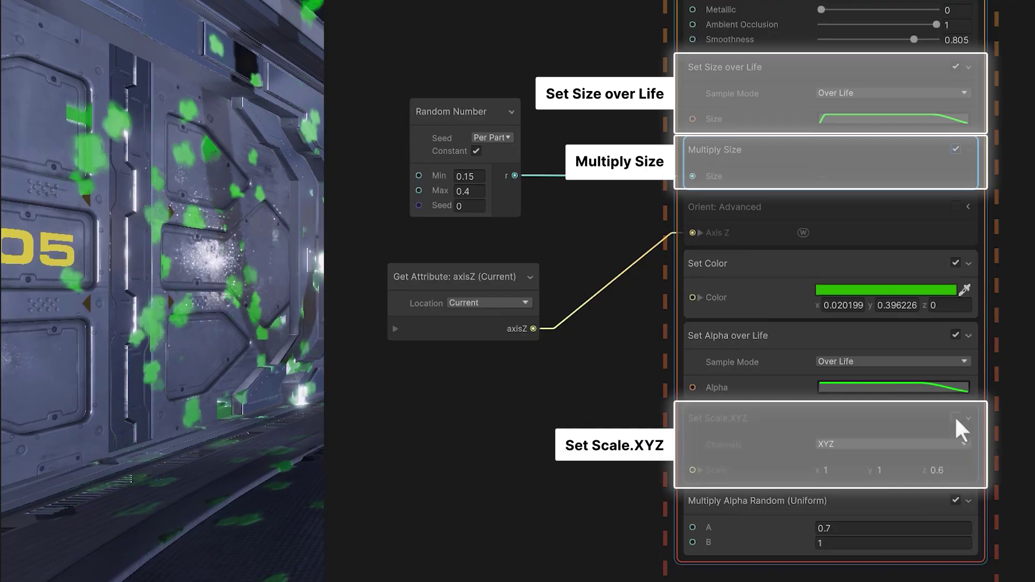
{"action": "left_click", "coordinate": [956, 418]}
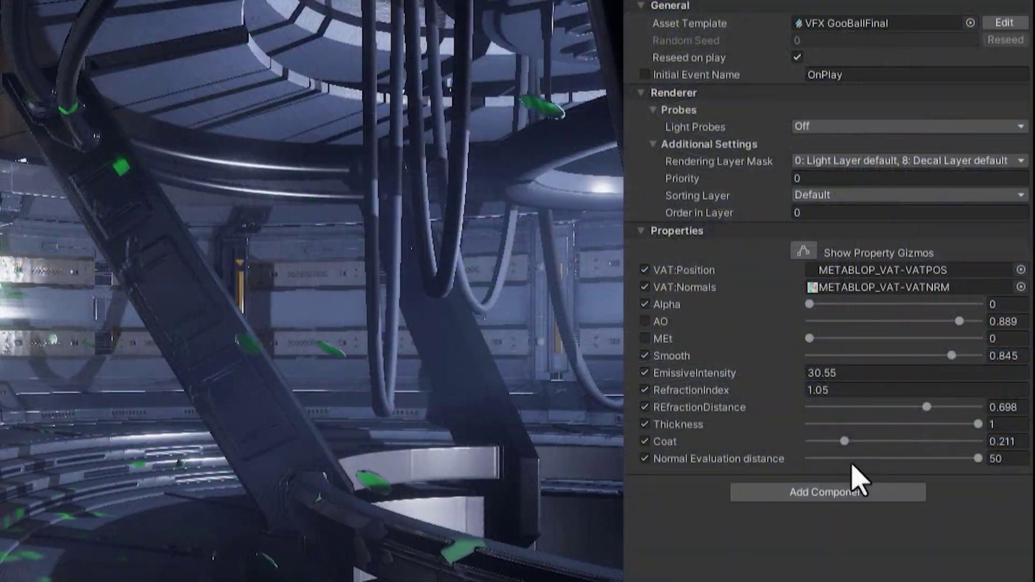
Select the VFX GooBallFinal component's Normal Evaluation distance property, set at 50.
{"action": "left_click", "coordinate": [978, 458]}
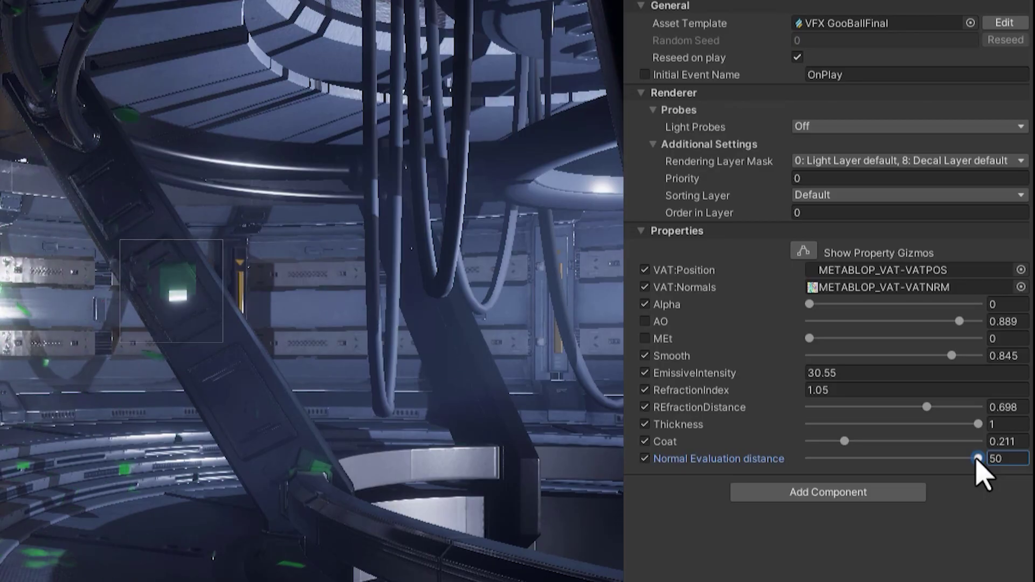
Lower the Normal Evaluation distance on VFX GooBallFinal from 50 to 1 in the Inspector.
{"action": "left_click_drag", "start_coordinate": [979, 459], "coordinate": [796, 463]}
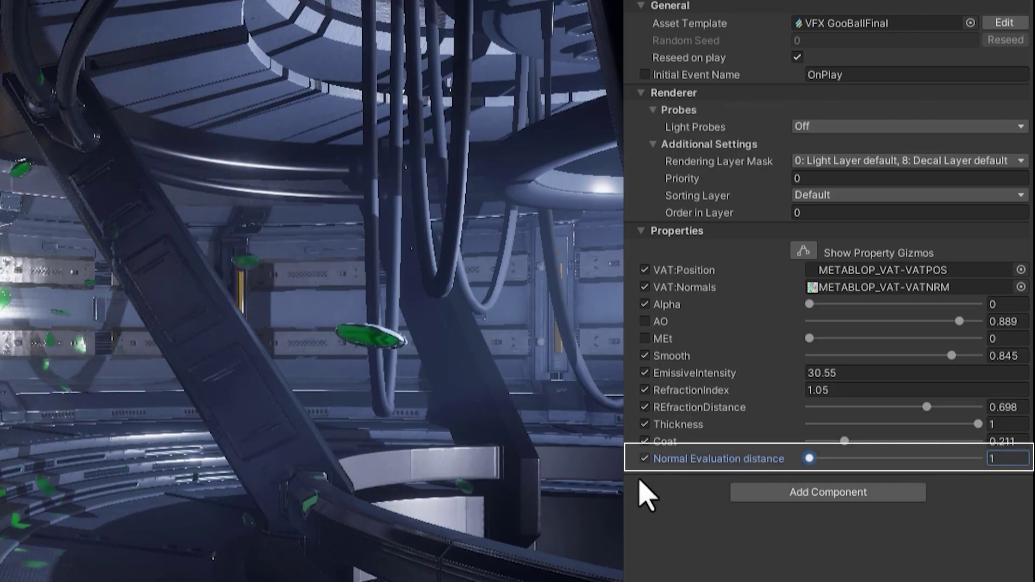